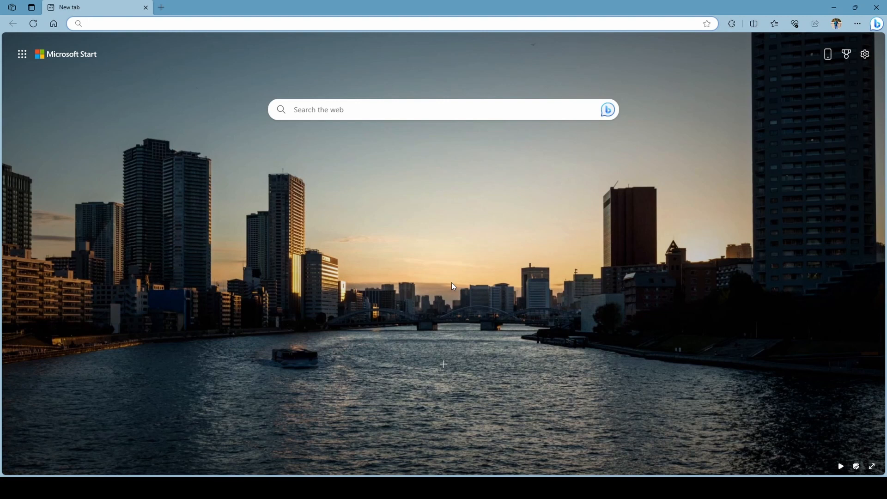
Search the web for "sql server download".
type("sql")
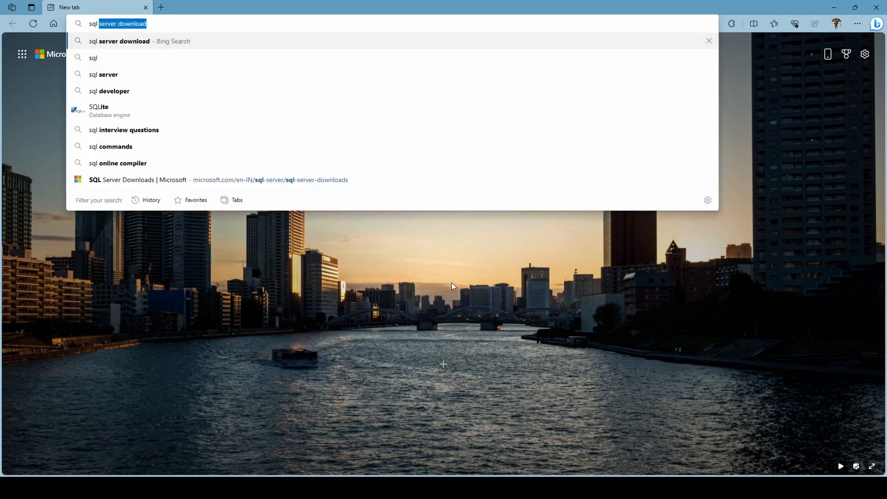
key("Right")
key("Return")
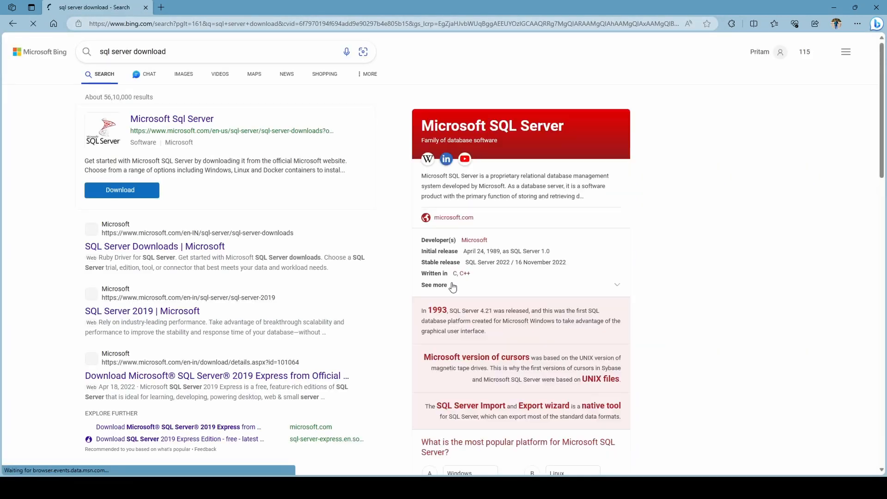
left_click(194, 52)
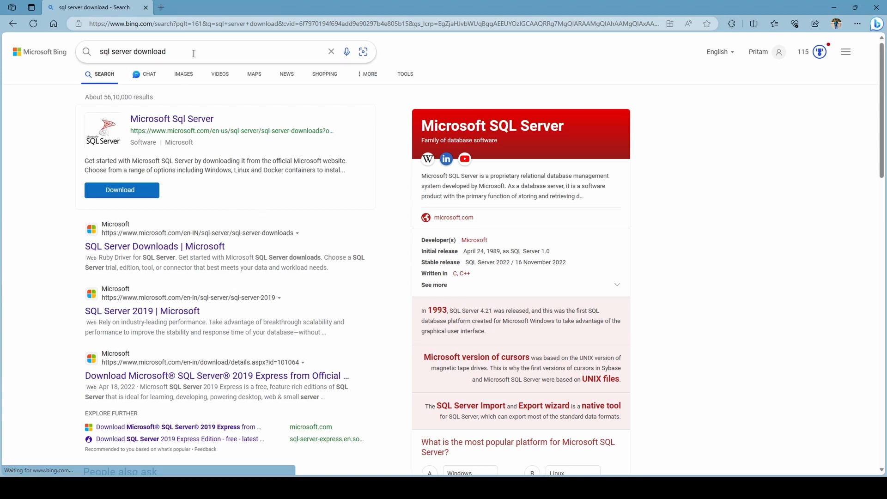
left_click(21, 279)
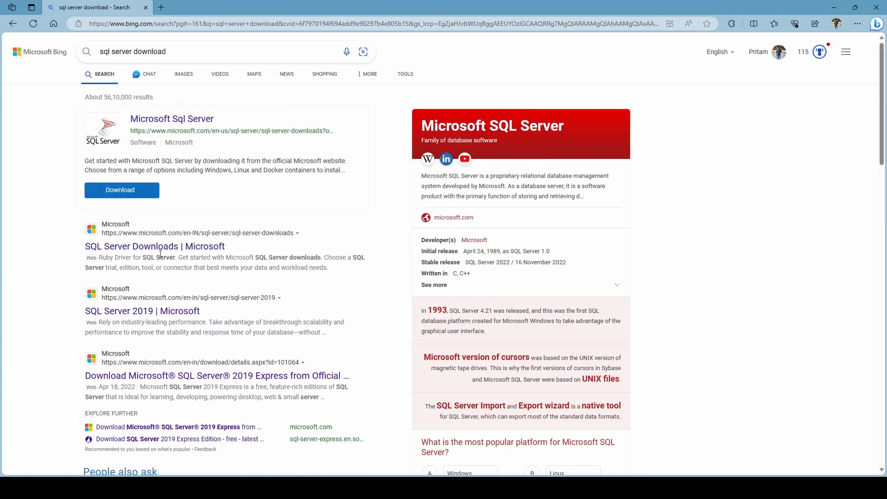
Open Microsoft's SQL Server Downloads page from the search results.
left_click(176, 247)
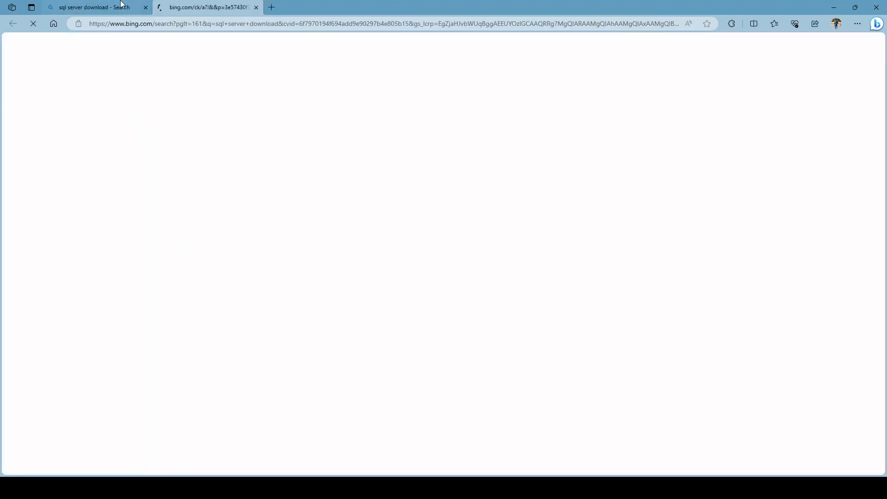
left_click(119, 6)
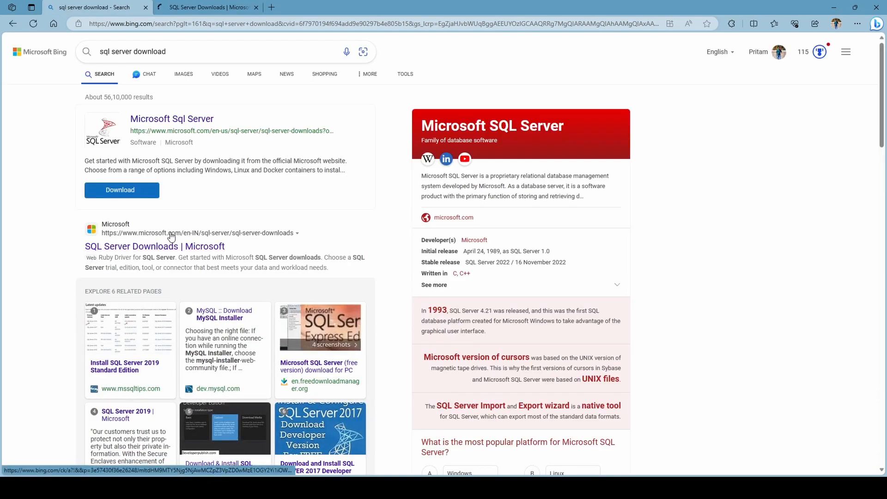
key("ctrl+Tab")
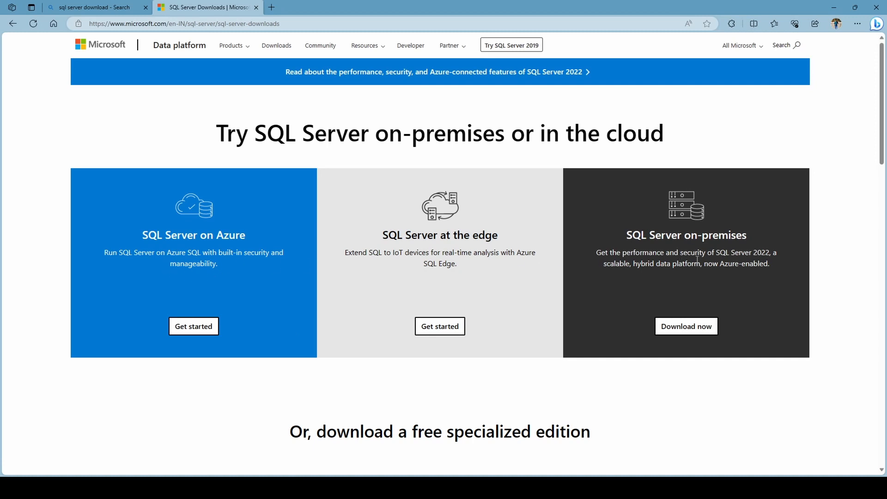
Examine the SQL Server options offered on the page: on-premises, at the edge, on Azure, and the free Developer edition.
left_click_drag(653, 232, 758, 236)
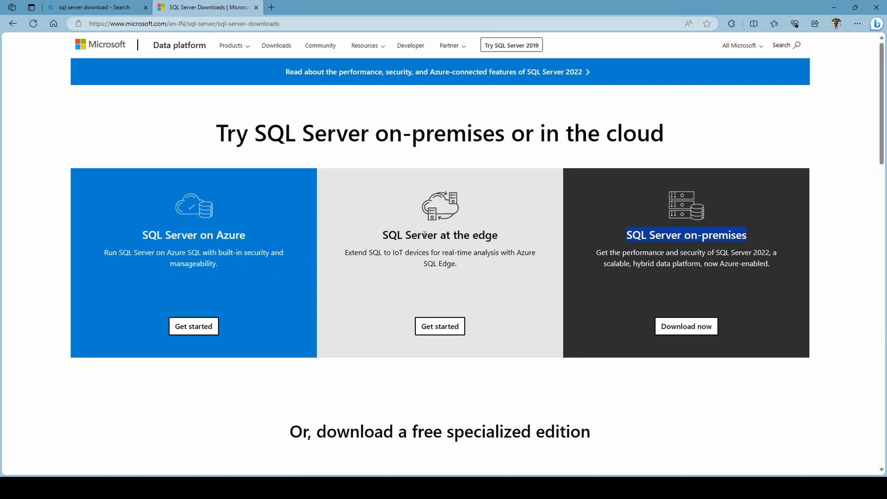
left_click_drag(367, 236, 493, 237)
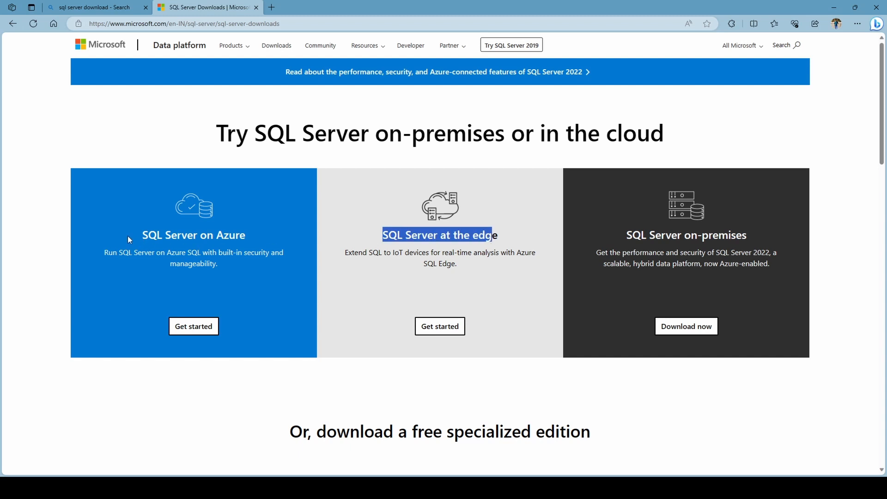
left_click_drag(129, 239, 266, 238)
scroll(276, 291, "down", 10)
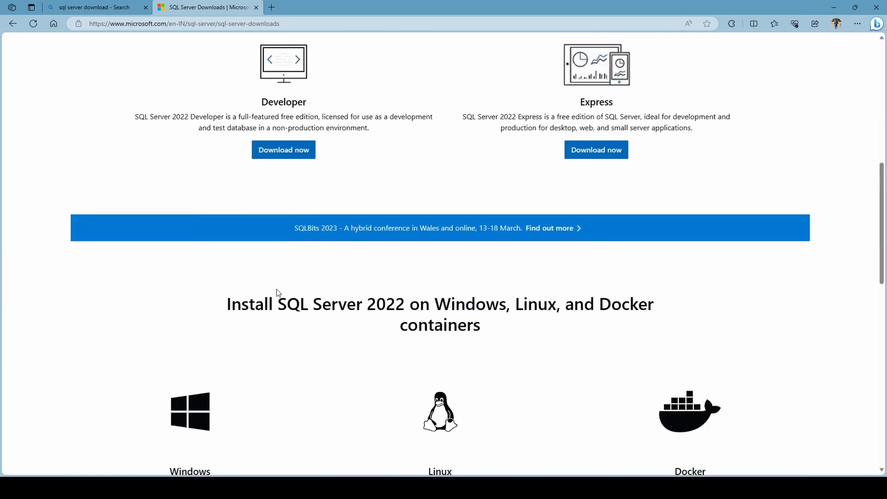
scroll(282, 296, "up", 6)
left_click_drag(253, 318, 341, 313)
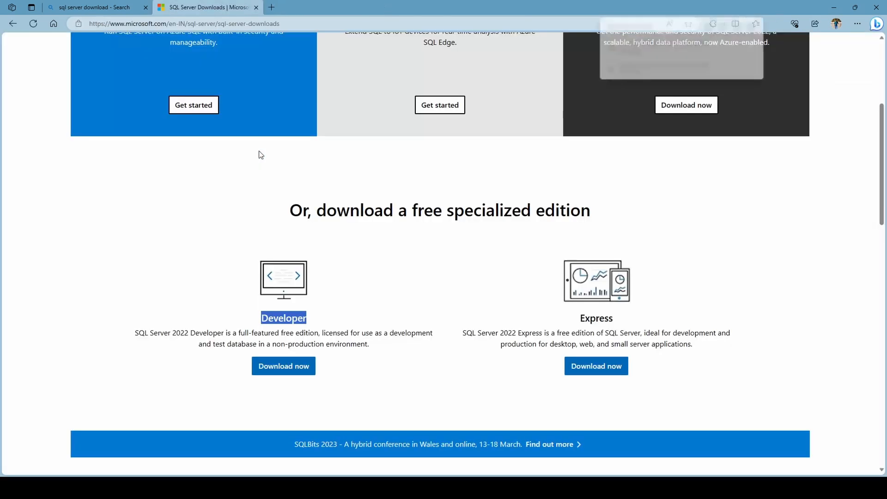
key("ctrl+w")
key("ctrl+shift+t")
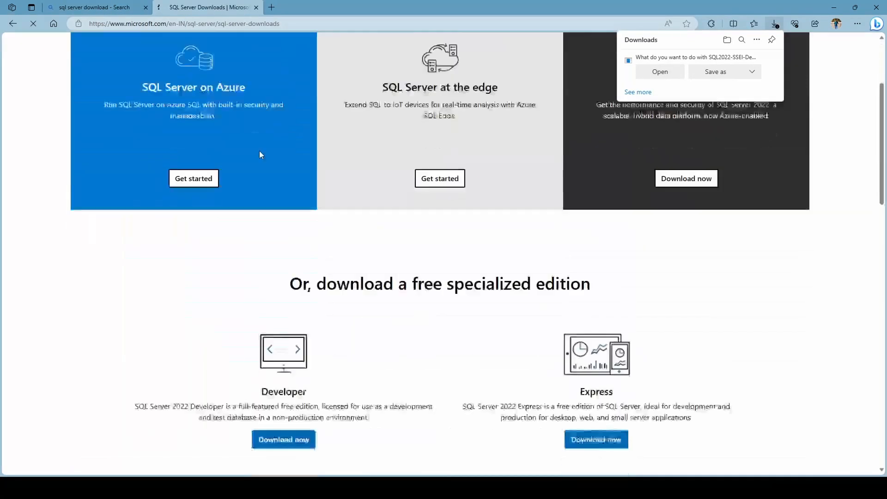
left_click(772, 62)
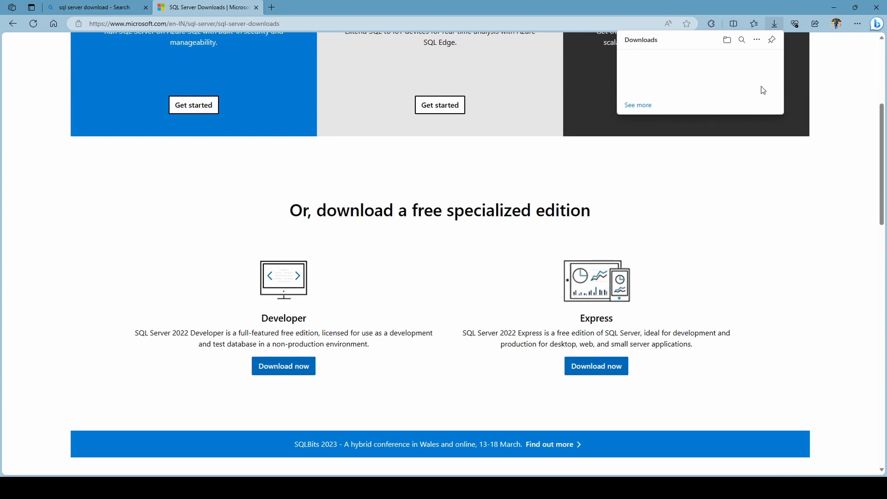
scroll(395, 315, "down", 4)
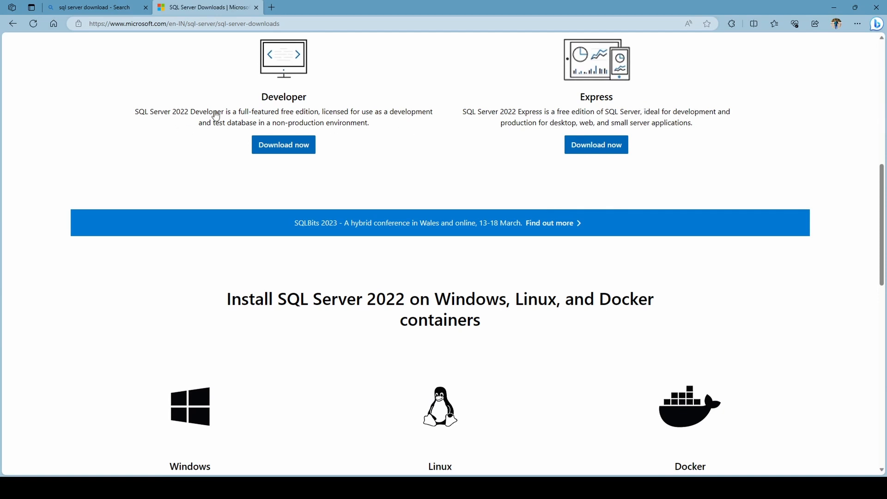
left_click(274, 143)
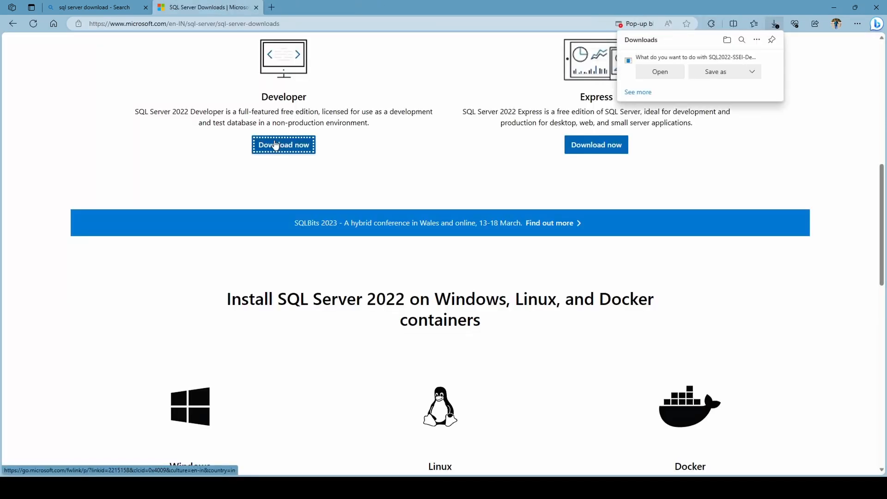
left_click(616, 24)
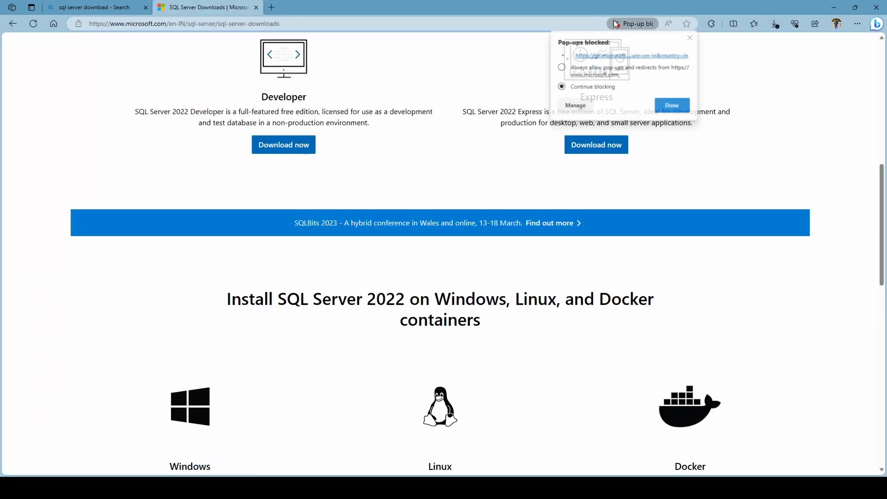
left_click(593, 72)
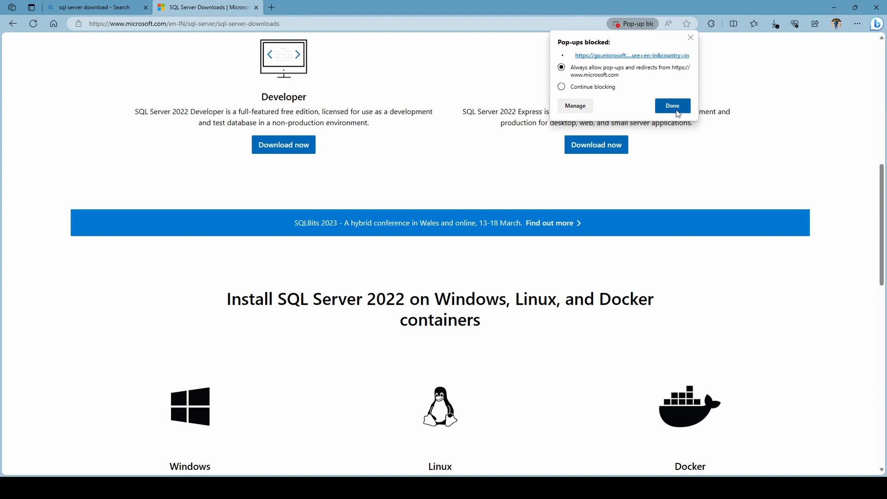
left_click(673, 106)
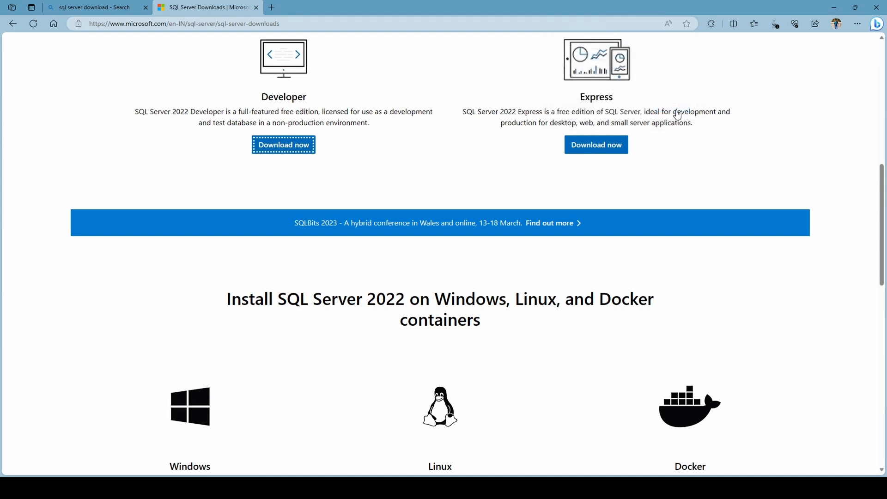
left_click(775, 26)
left_click(829, 101)
Open the SQL Server Management Studio download page from the Tools links and start the free SSMS 19.1 download.
scroll(383, 287, "down", 10)
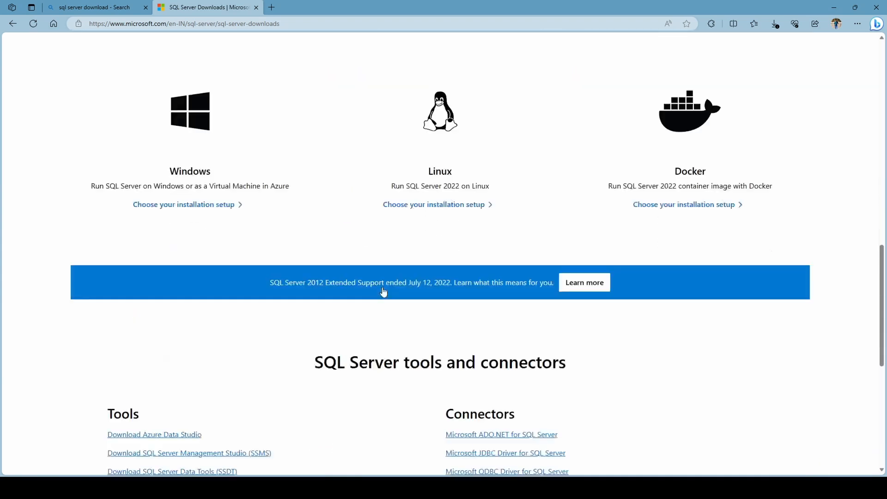
scroll(383, 291, "down", 4)
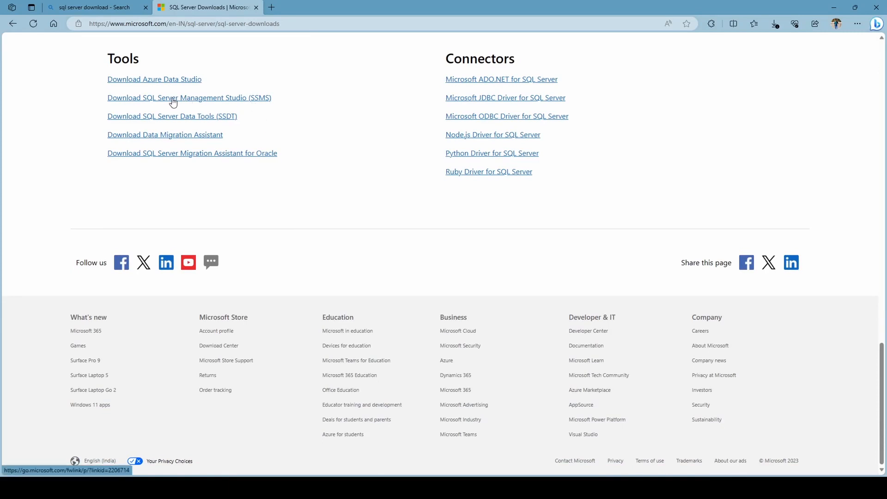
left_click(248, 99)
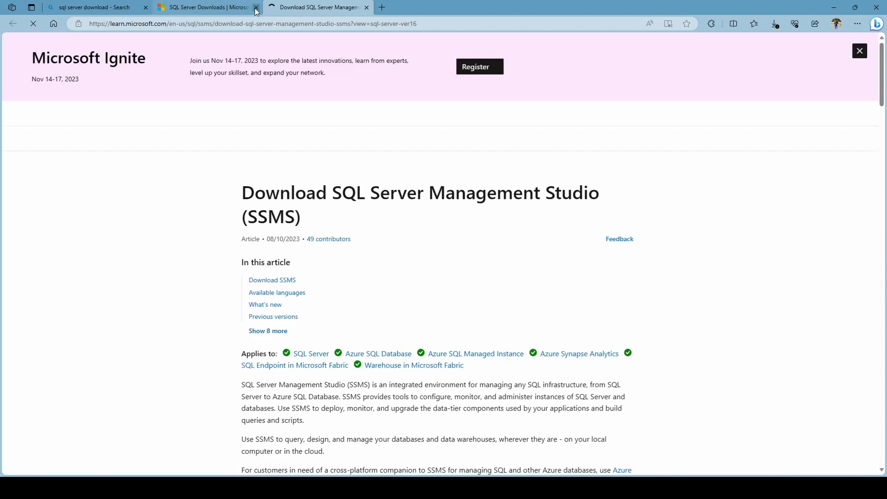
left_click(256, 7)
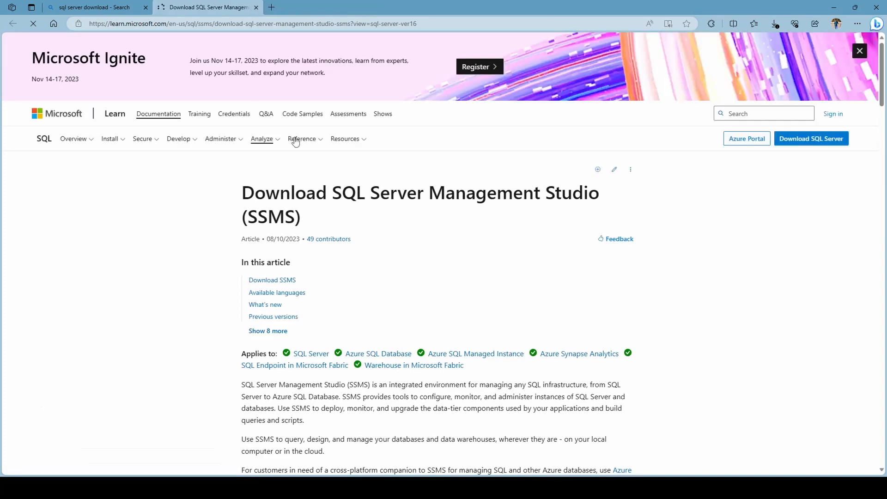
scroll(401, 260, "down", 5)
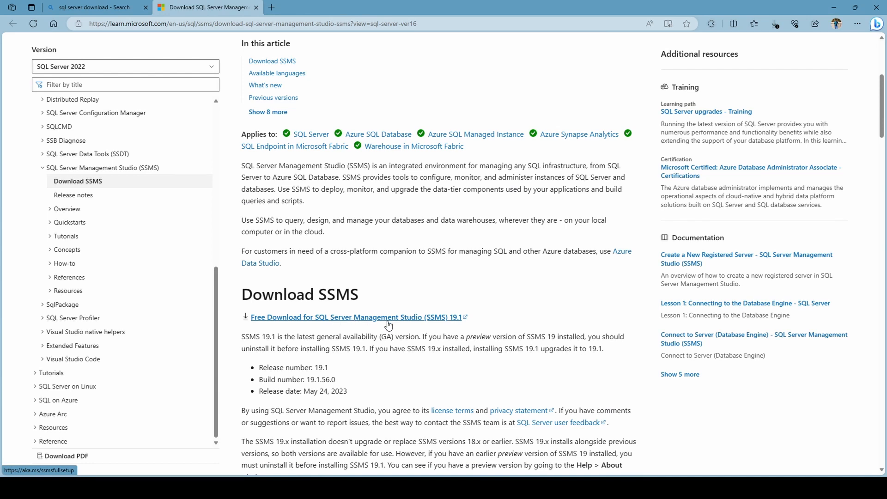
left_click(444, 322)
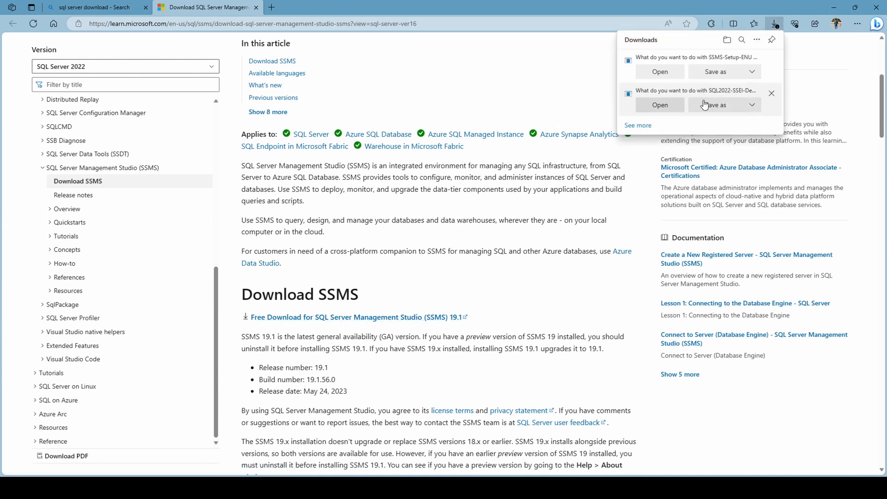
Discard the pending SSMS-Setup-ENU and SQL Server 2022 Developer installer downloads.
left_click(772, 61)
left_click(771, 61)
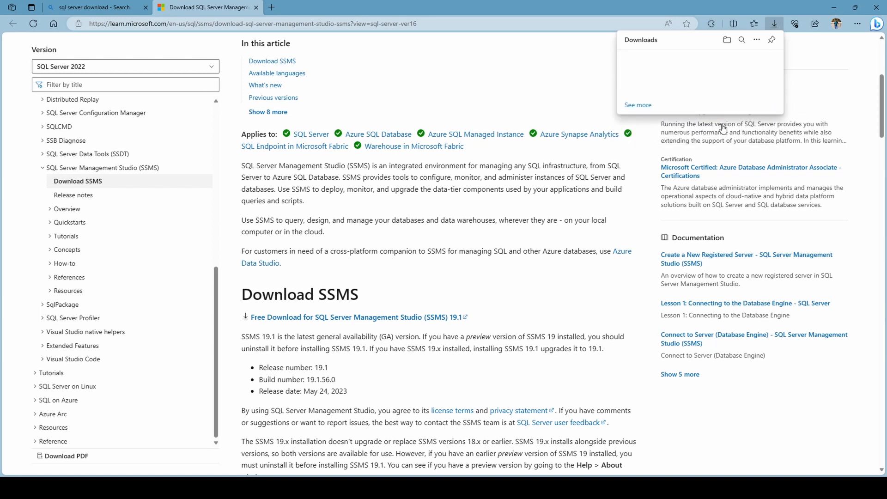
left_click(536, 75)
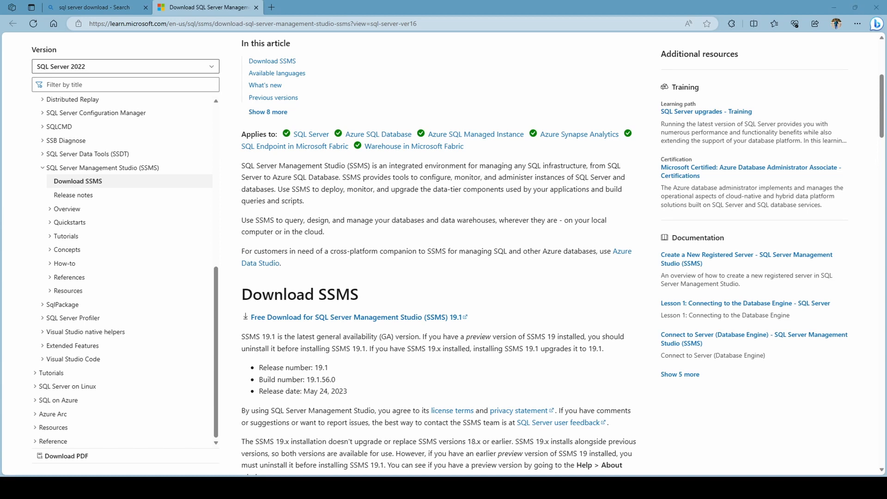
Switch to the Downloads folder in File Explorer and run the SQL2022-SSEI-Dev installer.
right_click(452, 488)
left_click(441, 372)
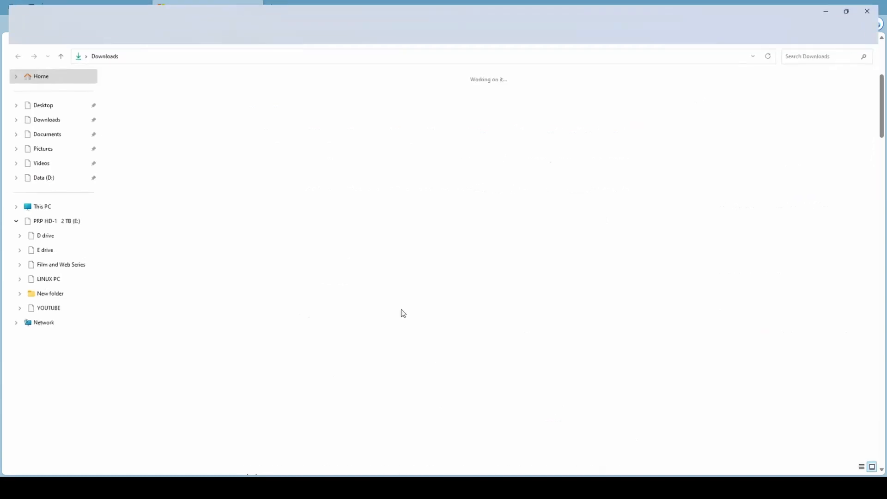
left_click(129, 176)
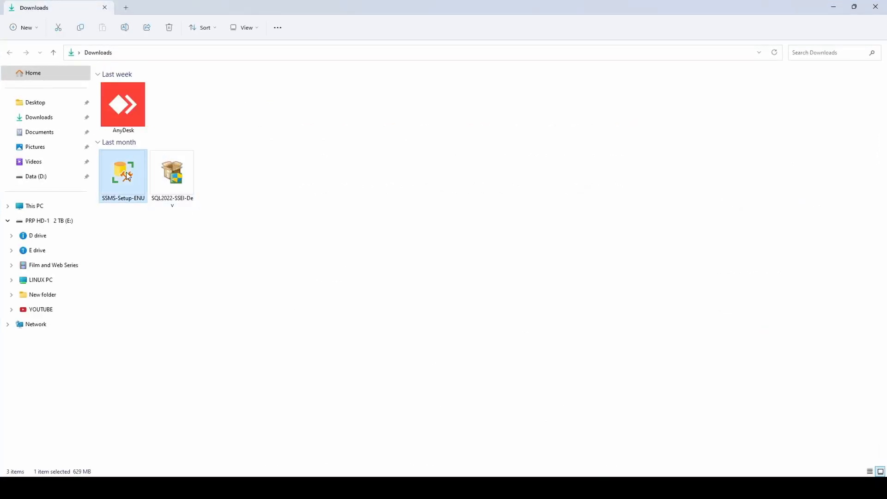
left_click(177, 183)
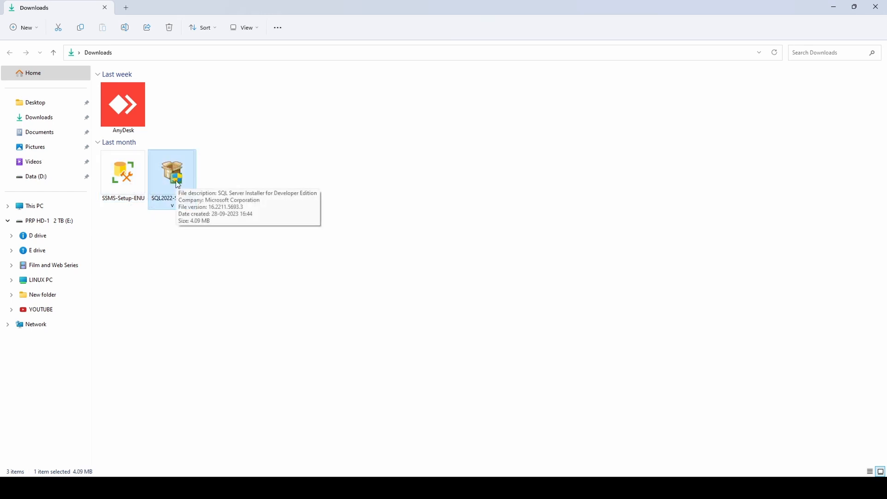
left_click_drag(268, 182, 126, 176)
left_click(184, 173)
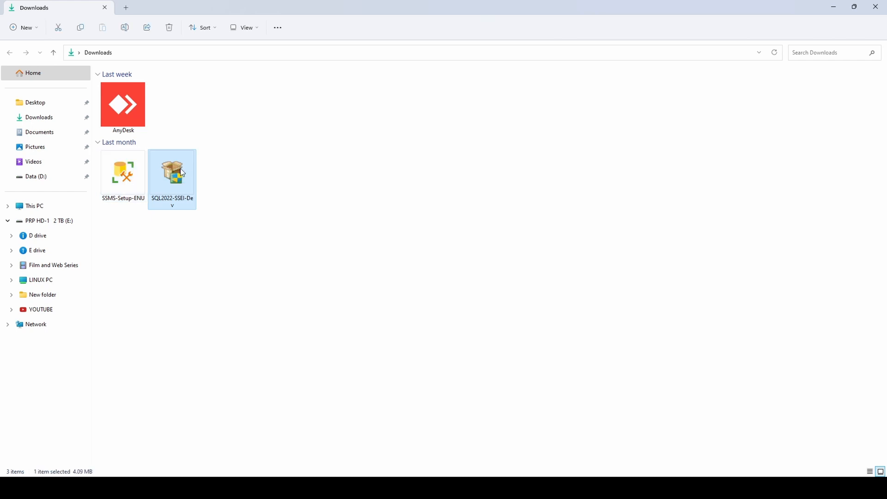
double_click(183, 173)
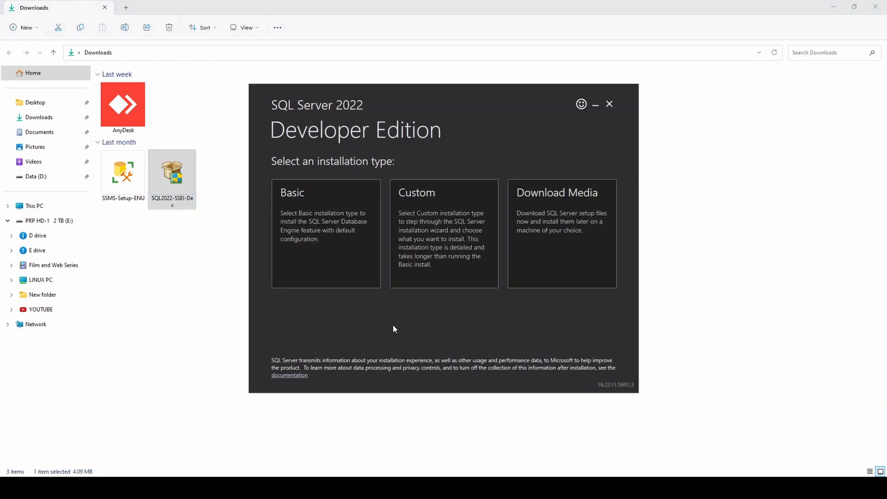
Install SQL Server 2022 Developer with the Basic type, accepting the license terms and the location C:\Program Files\Microsoft SQL Server.
left_click(325, 231)
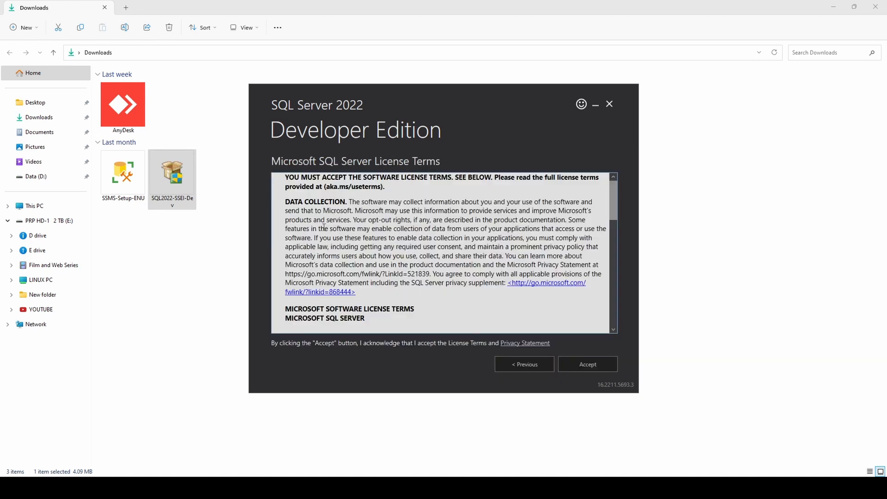
left_click(601, 366)
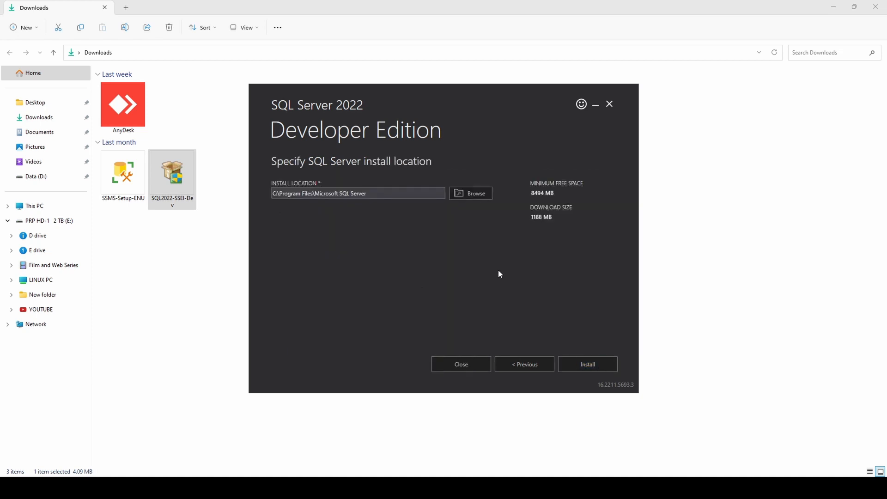
left_click(592, 368)
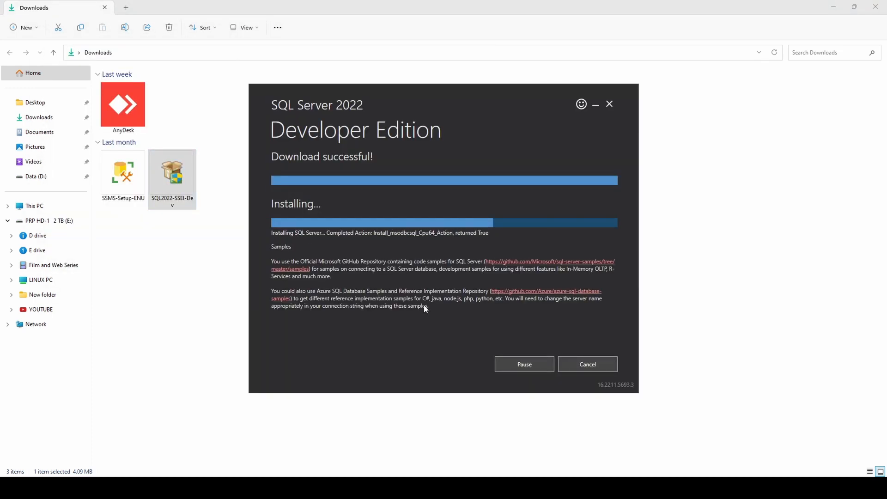
left_click(835, 6)
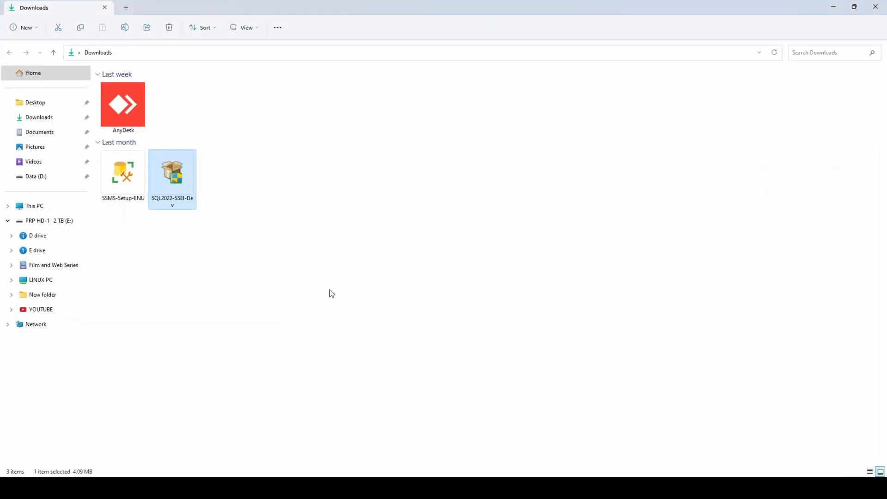
Run the SSMS-Setup-ENU installer and start installing SSMS 19.1 in C:\Program Files (x86)\Microsoft SQL Server Management Studio 19.
left_click(330, 293)
left_click(111, 170)
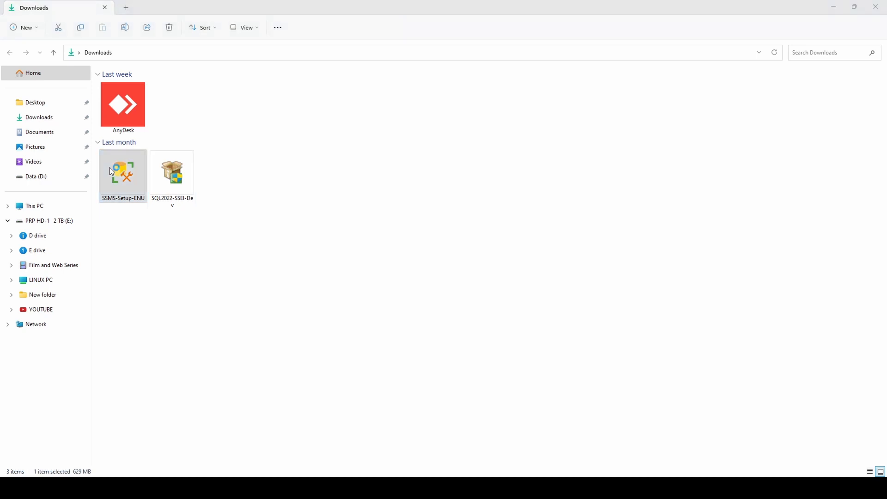
double_click(110, 169)
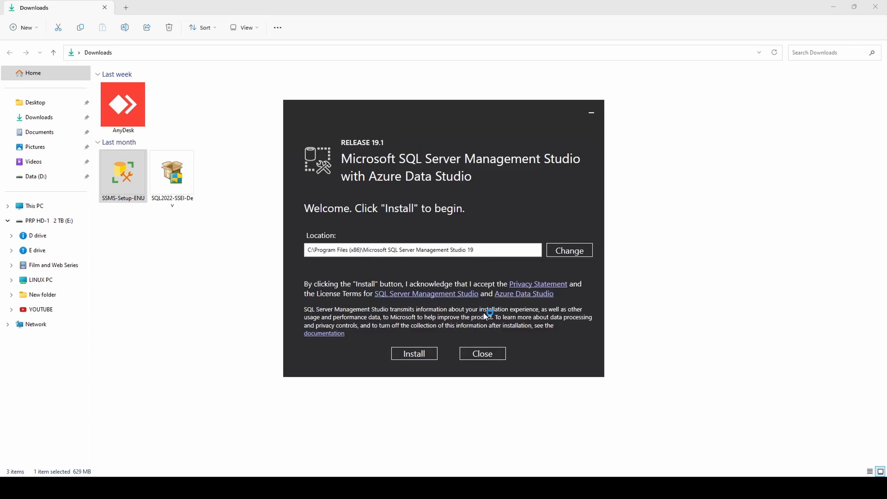
left_click(415, 354)
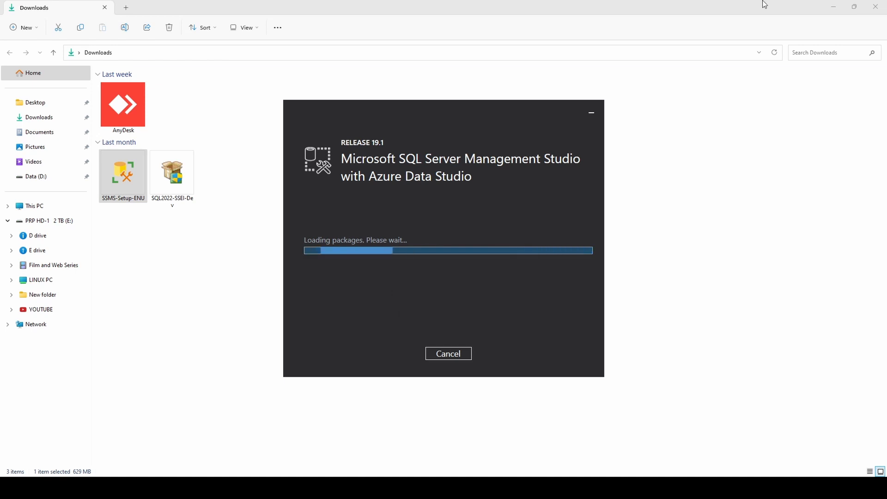
Minimize File Explorer, let the Management Studio installation finish, and close its setup window.
left_click(834, 7)
left_click(831, 7)
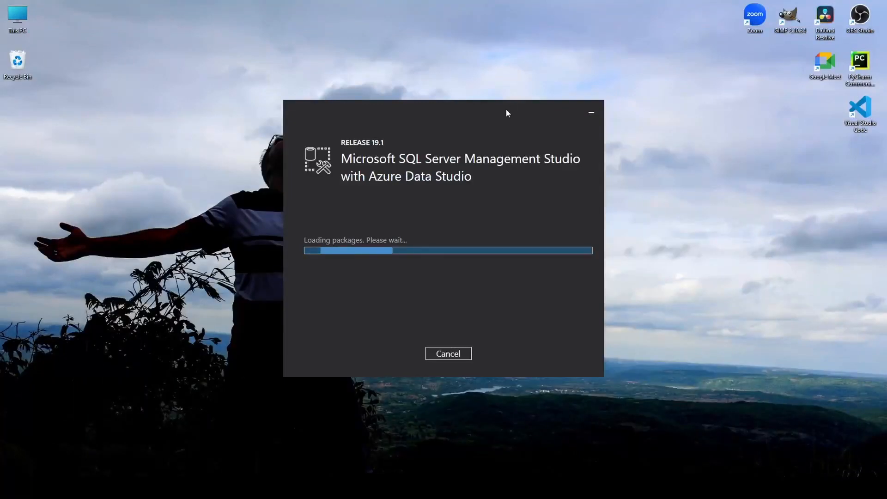
left_click_drag(506, 109, 379, 118)
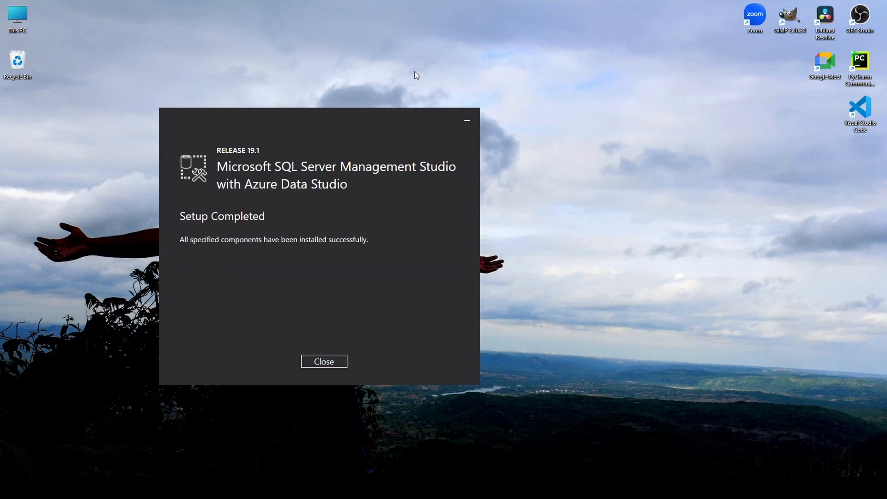
mouse_move(180, 220)
left_mouse_down()
mouse_move(257, 220)
mouse_move(187, 212)
left_mouse_up()
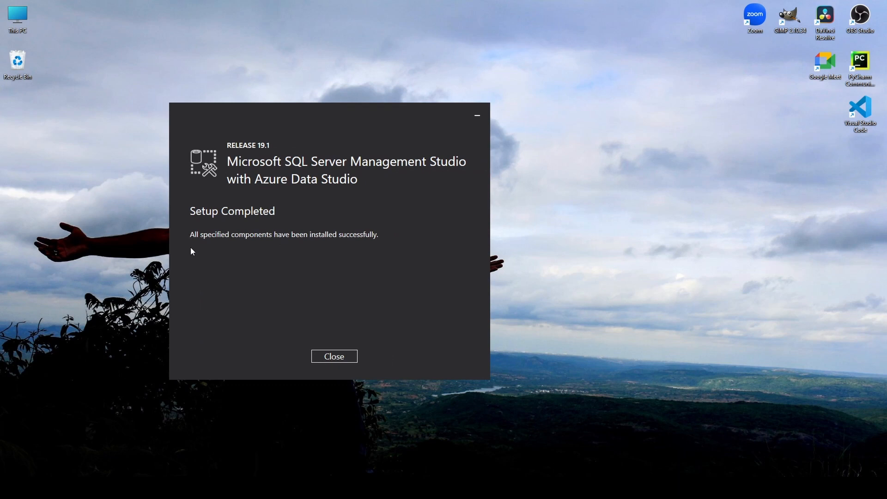
left_click(344, 359)
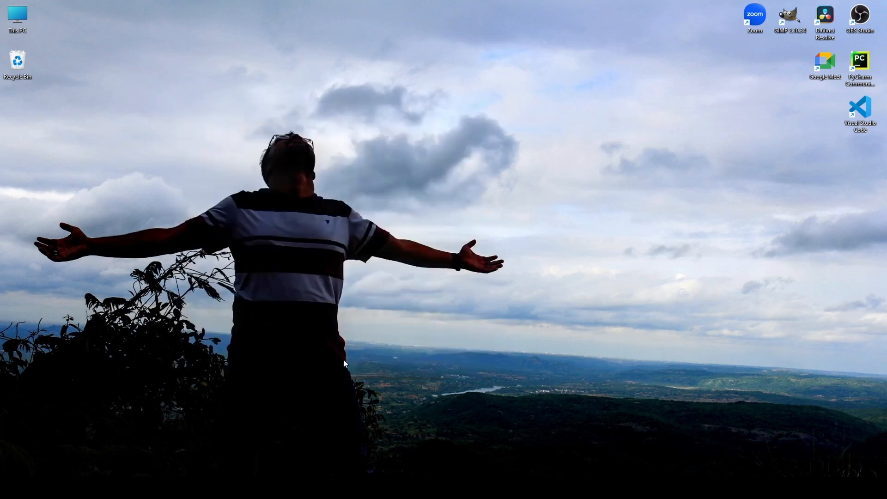
Search Windows for "ssms" and launch SQL Server Management Studio 19.
key("super")
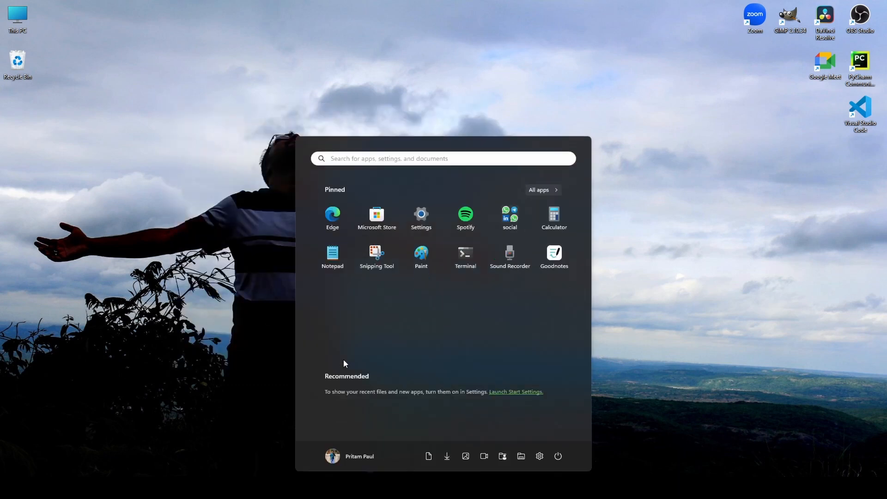
type("ssms")
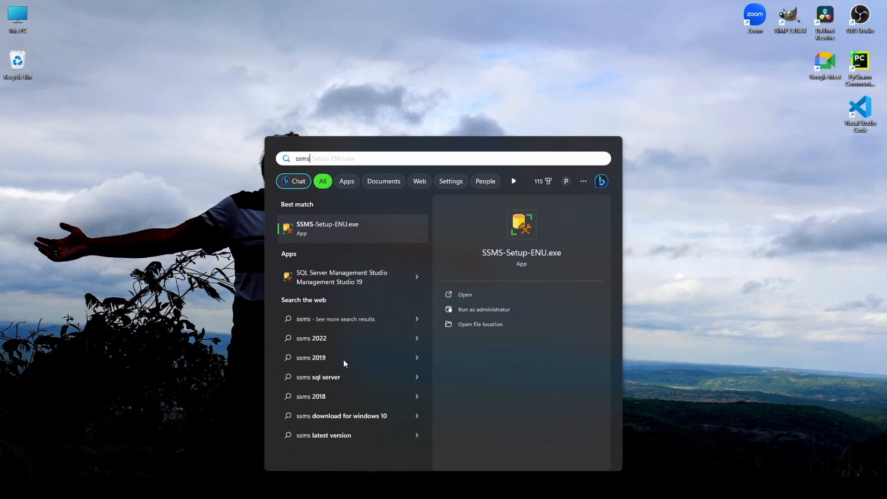
left_click(334, 275)
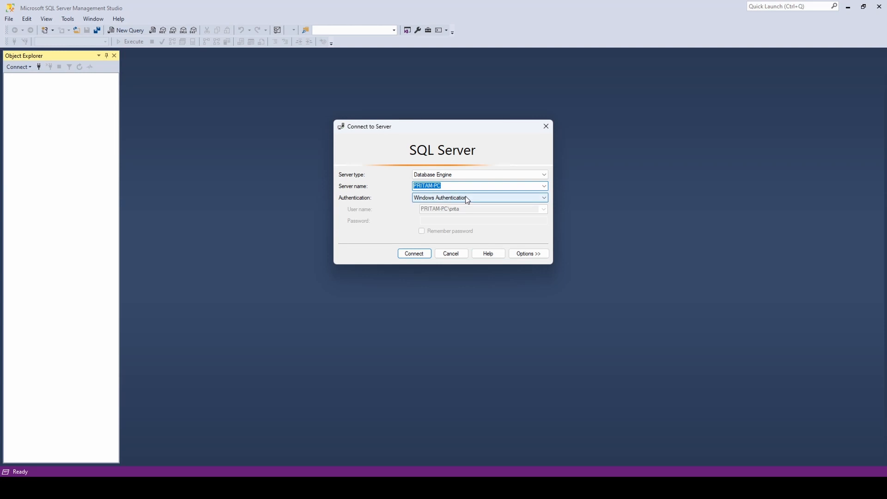
Connect to the local Database Engine server using Windows Authentication.
left_click(497, 199)
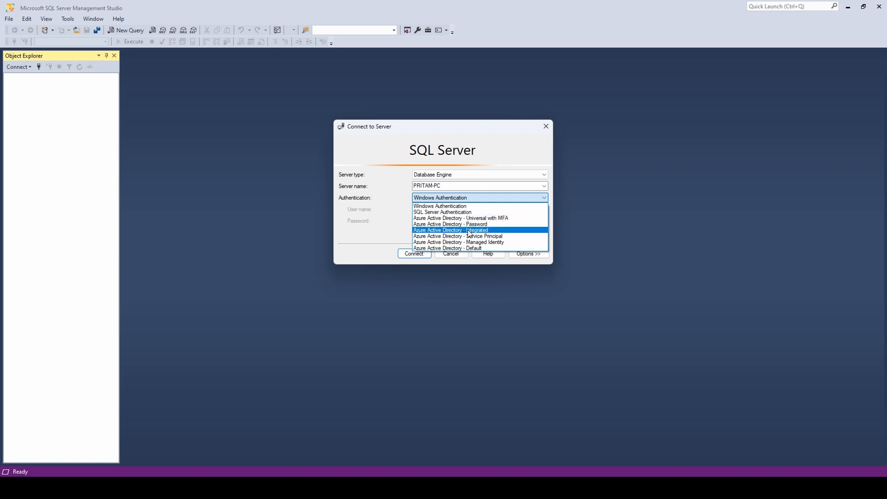
left_click(471, 206)
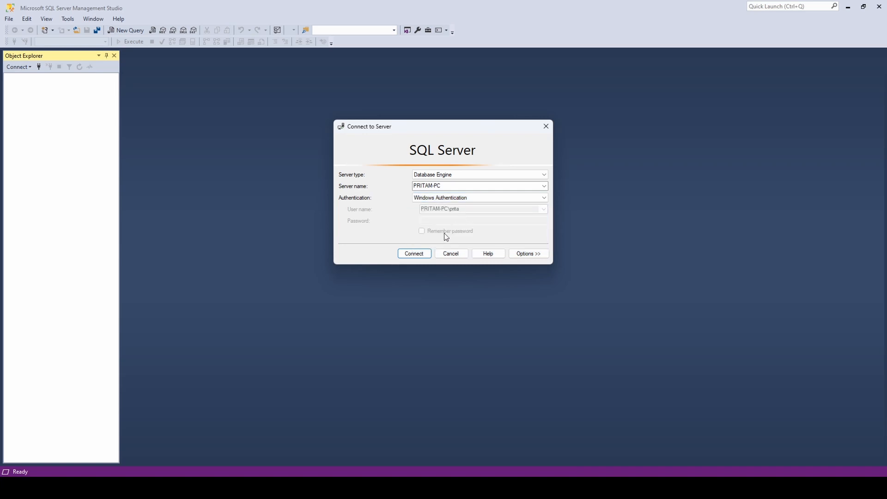
left_click(420, 254)
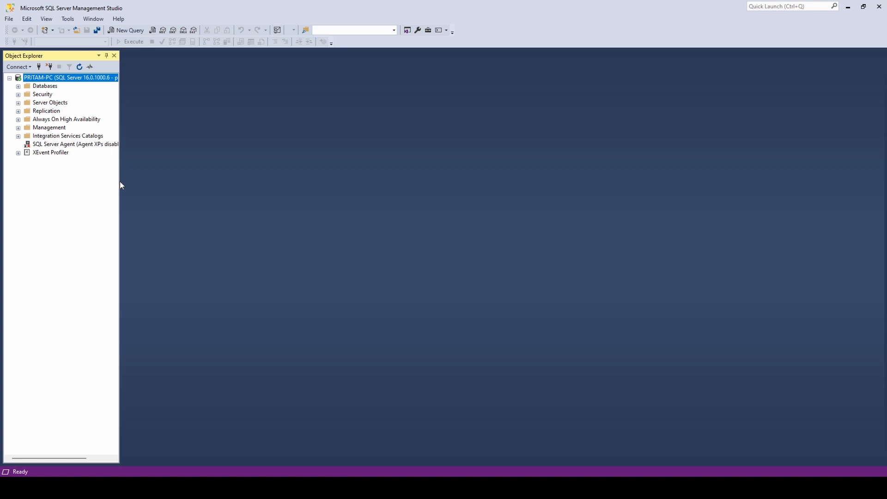
Widen Object Explorer, expand Databases down to System Databases, and open a new query on the master database.
left_click_drag(120, 184, 171, 185)
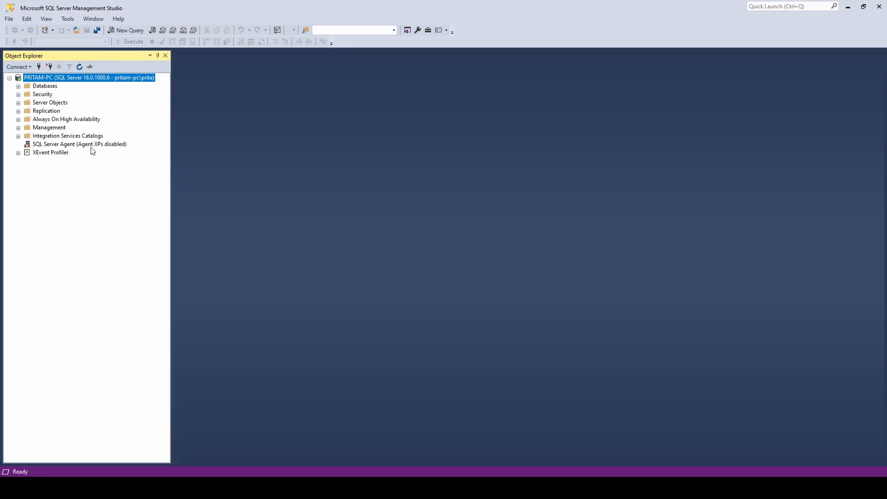
left_click(18, 87)
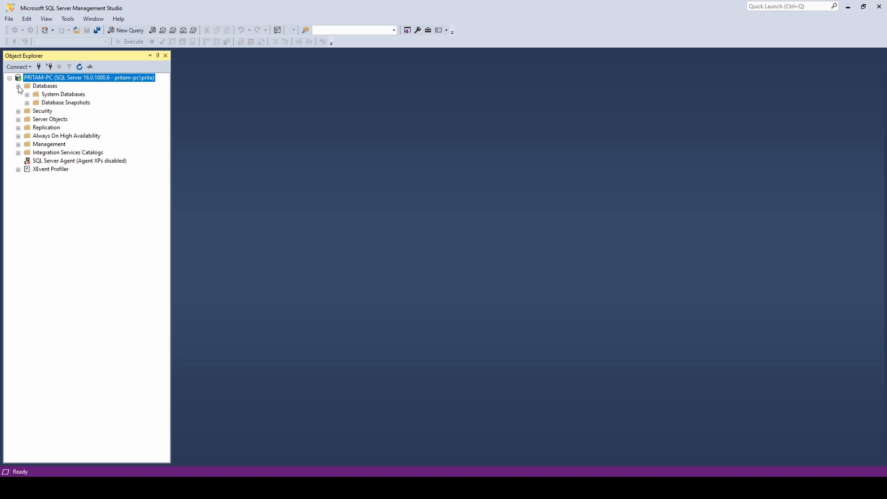
left_click(26, 95)
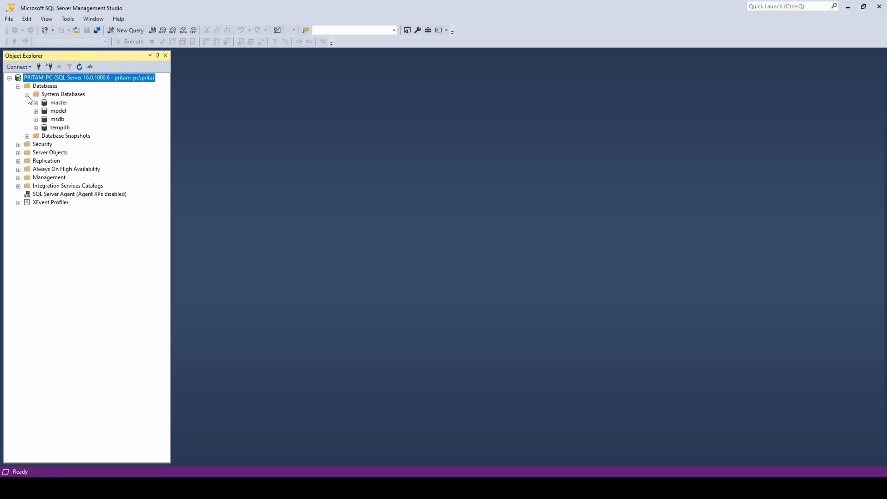
left_click(56, 103)
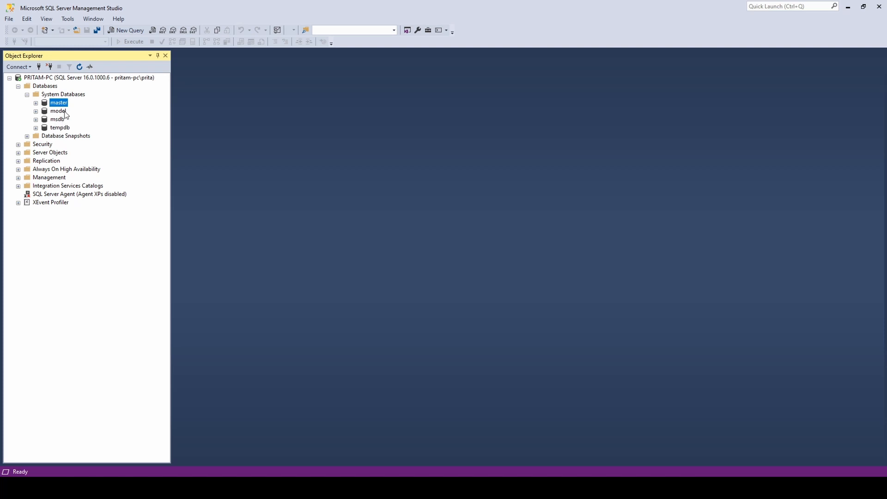
left_click(64, 112)
left_click(61, 128)
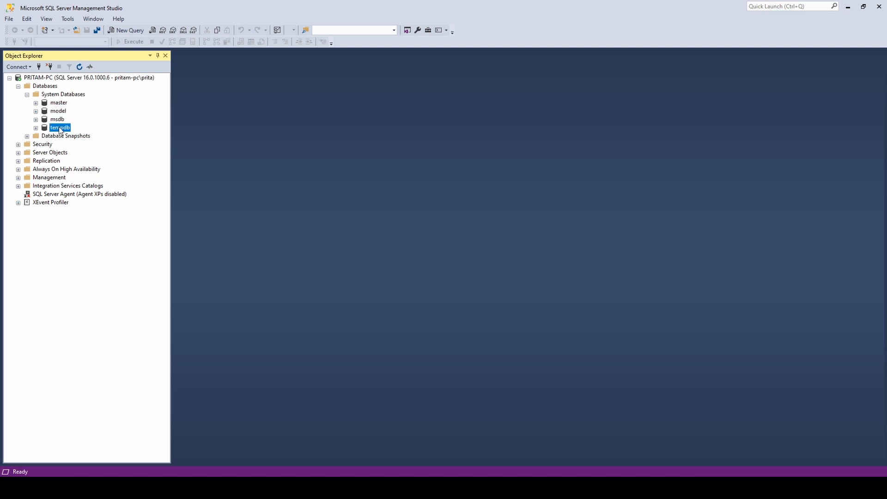
right_click(57, 102)
left_click(91, 107)
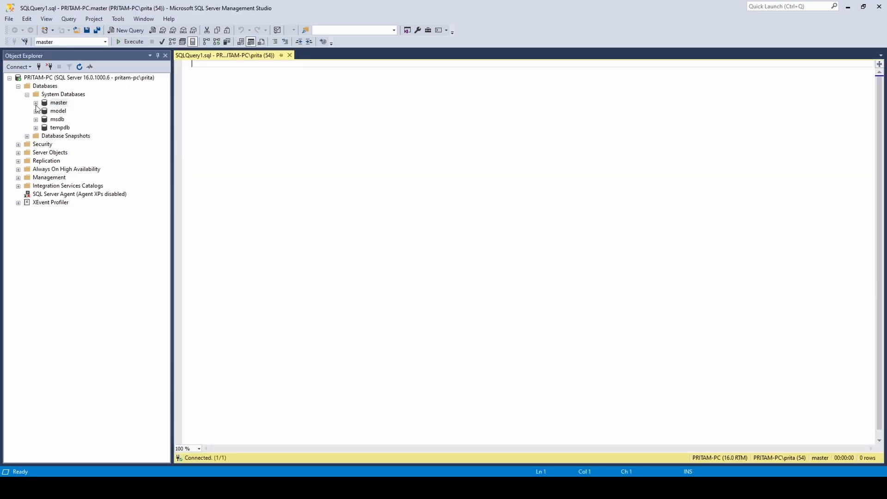
Expand the master database down to its System Tables and select dbo.spt_fallback_db.
left_click(36, 103)
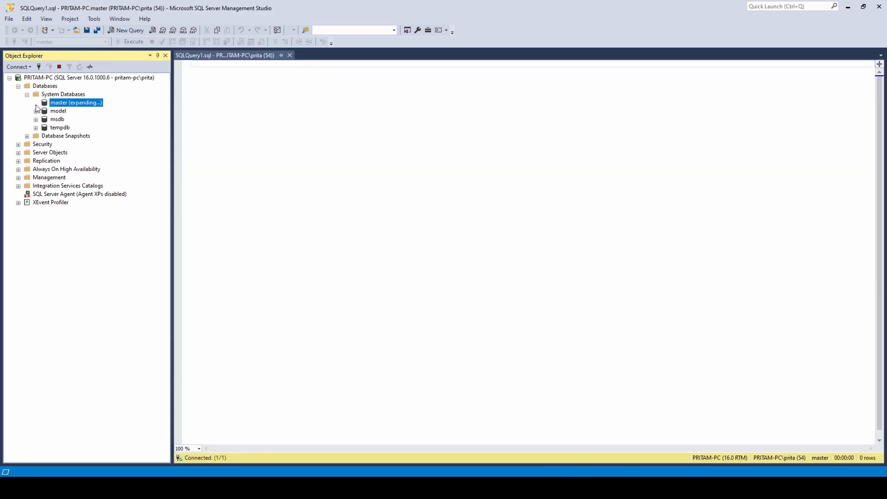
left_click(45, 111)
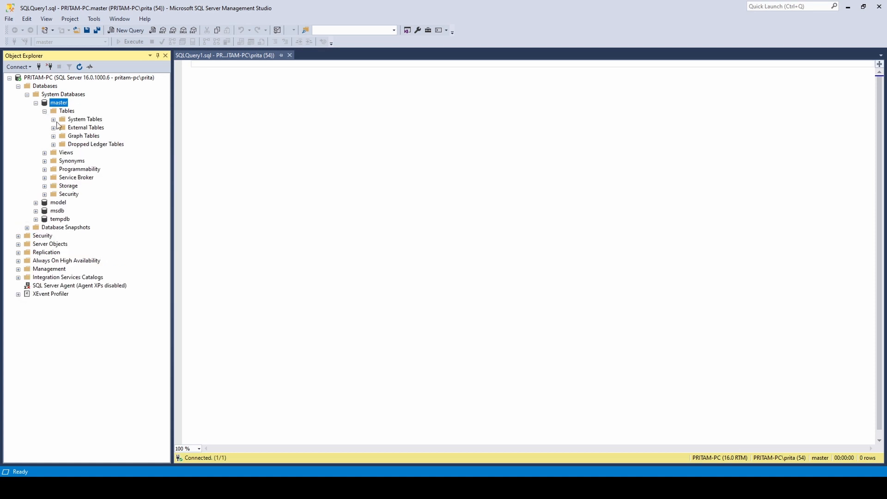
left_click(53, 119)
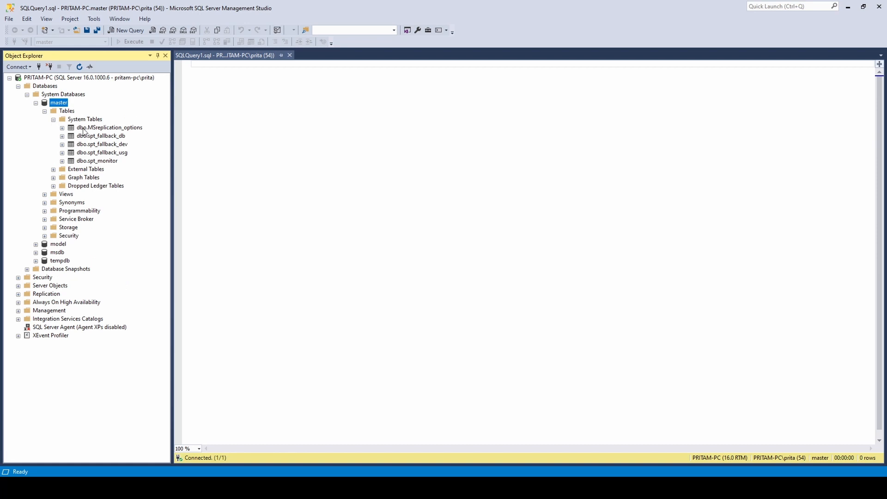
left_click(106, 137)
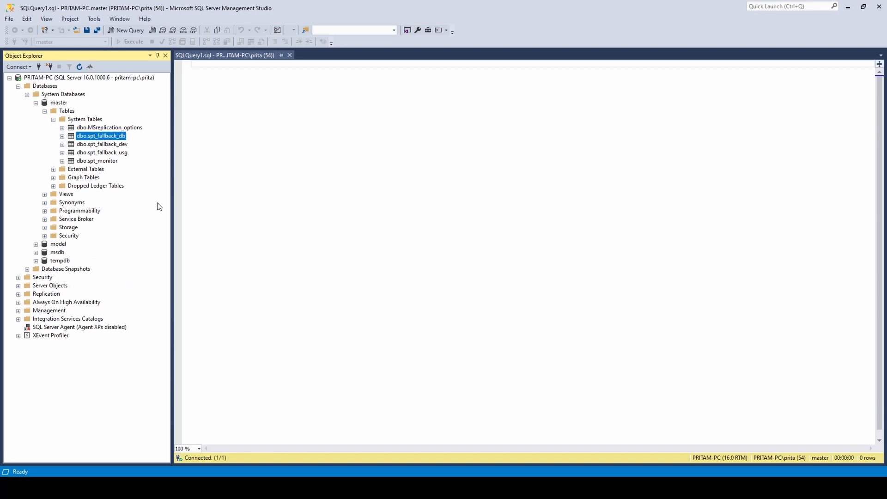
Write the query "select * from spt_fallback_db" in the enlarged editor and execute it.
left_click(220, 93)
type("ws")
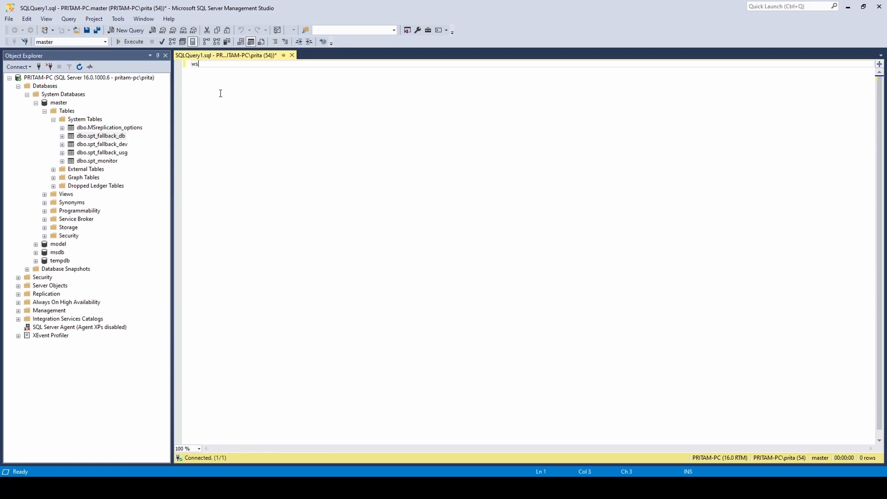
key("BackSpace")
key("BackSpace")
type("select * from spt_")
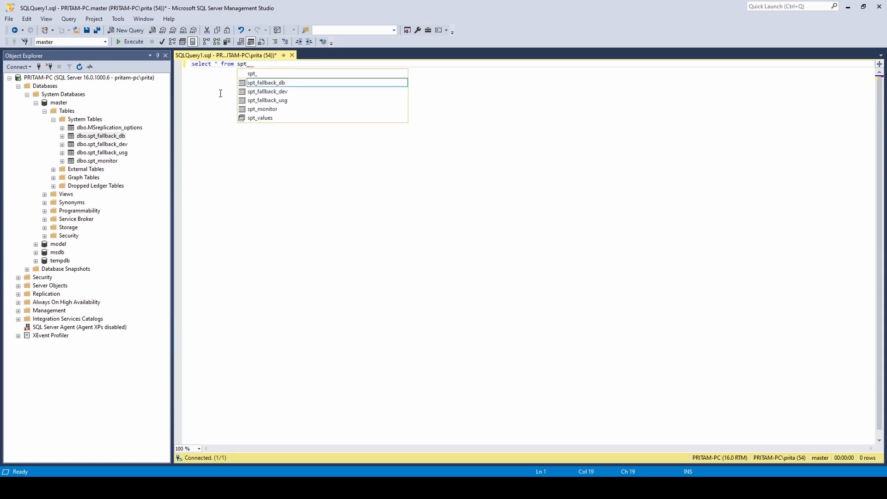
key("Tab")
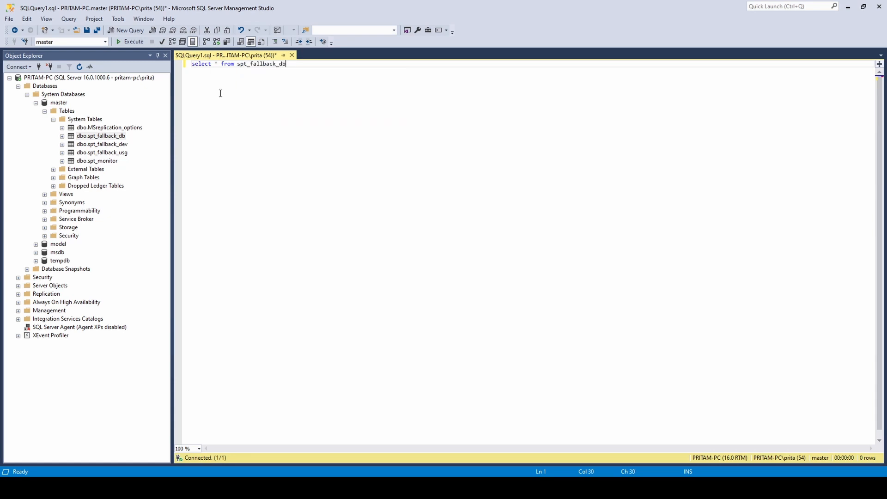
scroll(236, 111, "up", 6)
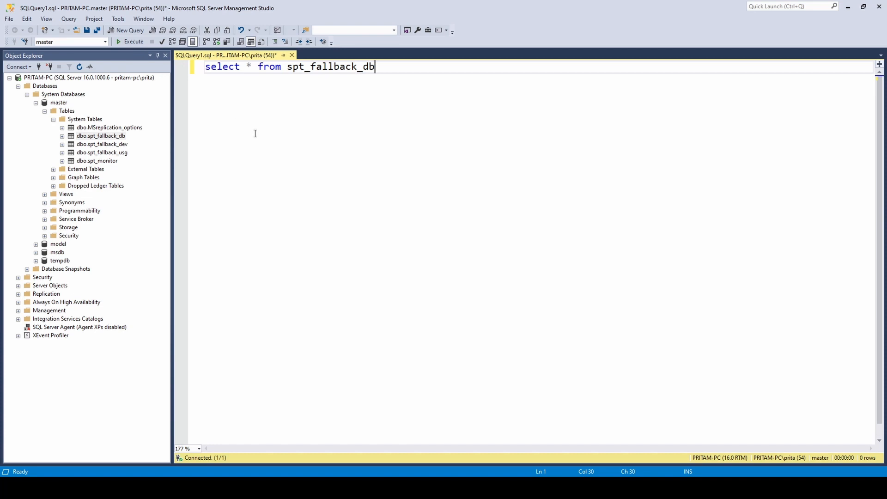
key("ctrl+a")
key("F5")
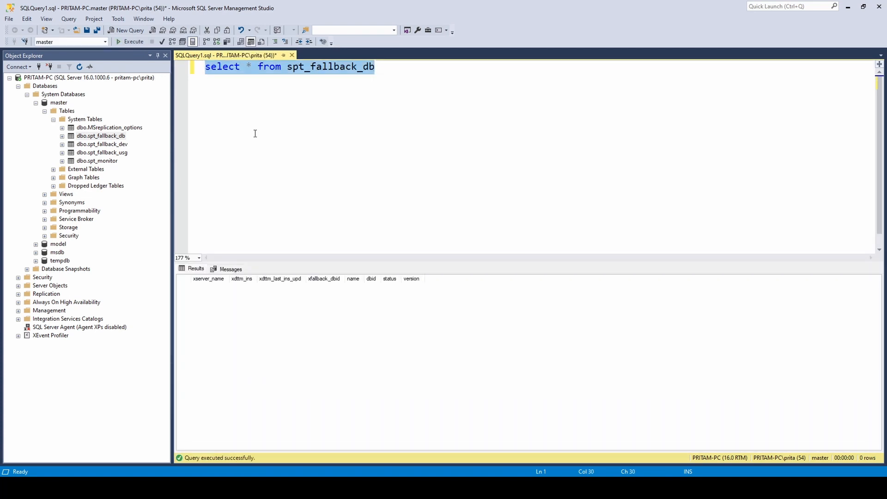
left_click(196, 286)
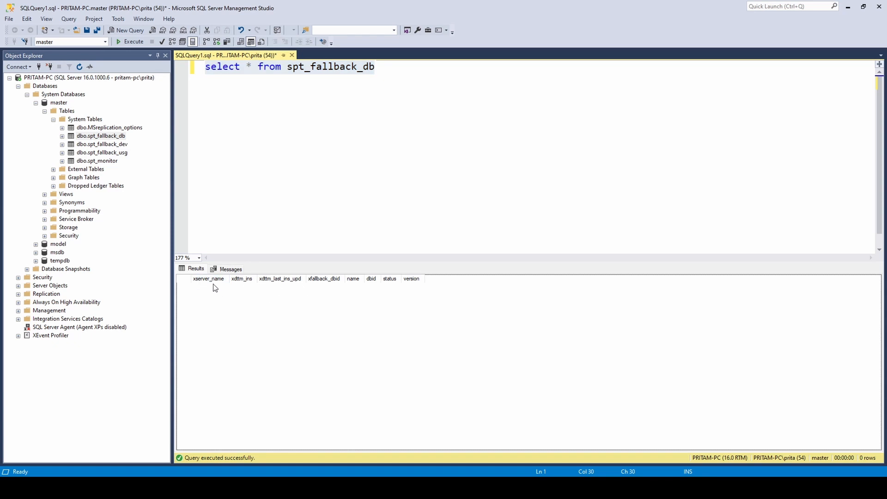
Add a second line "select * from spt_fallback_dev" below the first query and execute only that line.
left_click_drag(375, 68, 206, 67)
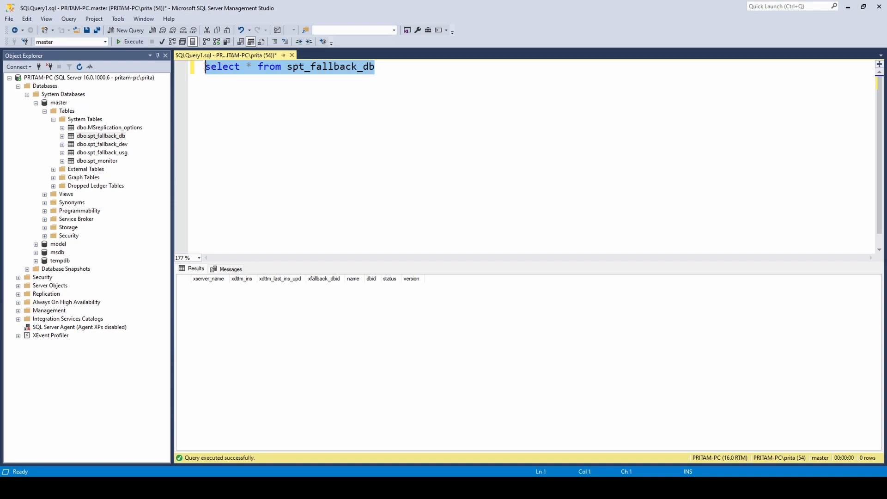
left_click(392, 74)
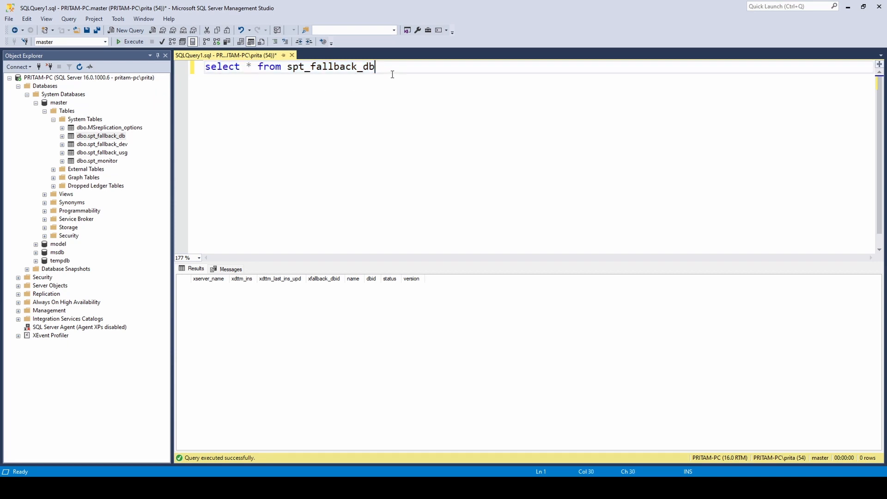
key("Return")
type("el")
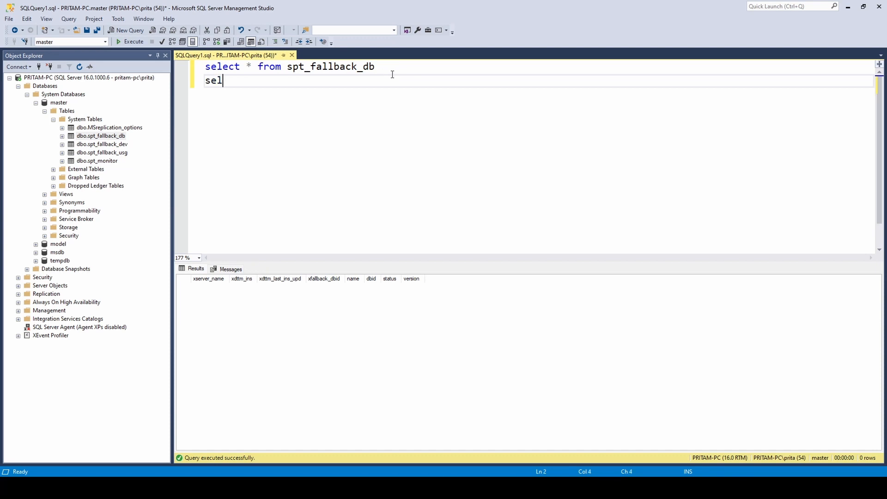
type("ect * from spt_")
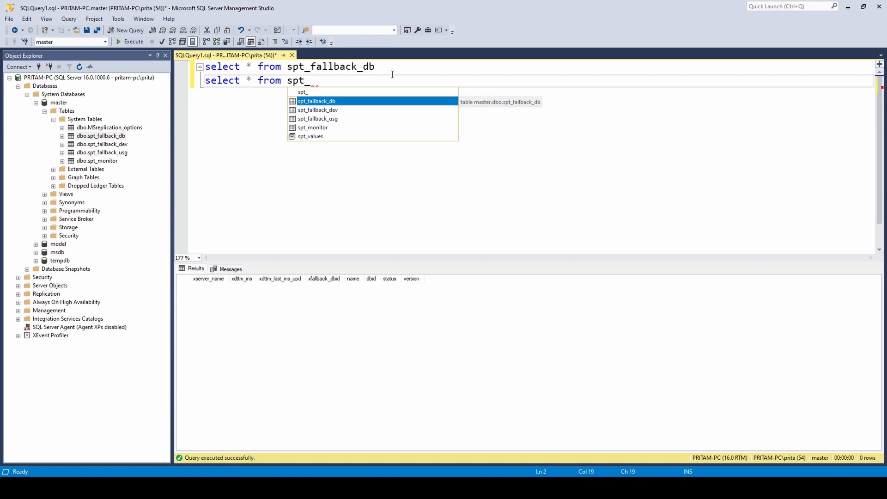
key("Down")
key("Tab")
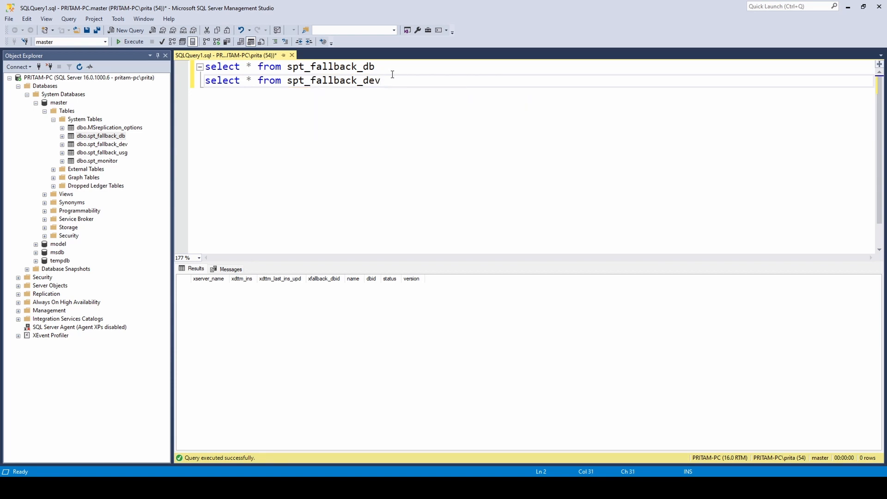
left_click_drag(398, 80, 198, 97)
key("F5")
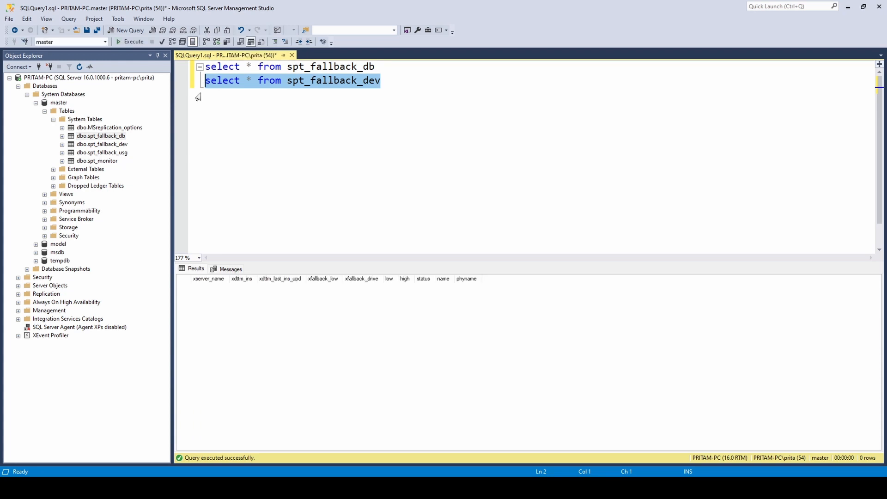
left_click(331, 153)
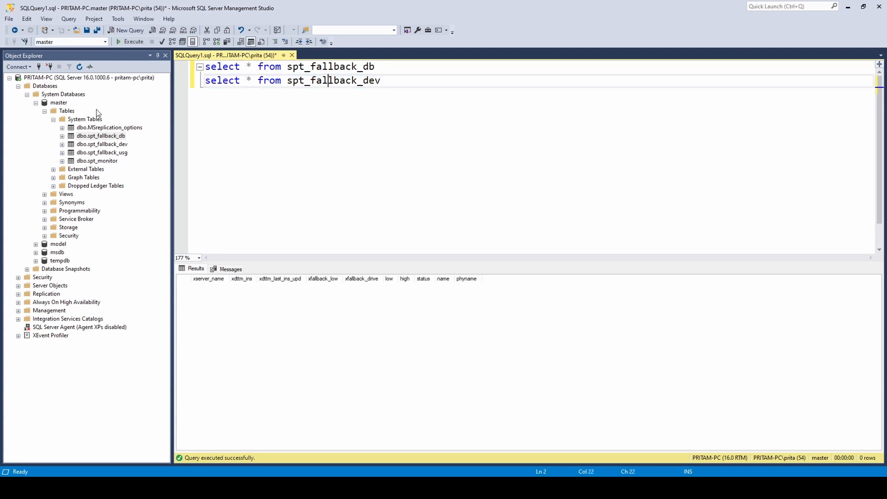
Collapse the master database in Object Explorer and select both select statements in the query editor.
left_click(36, 103)
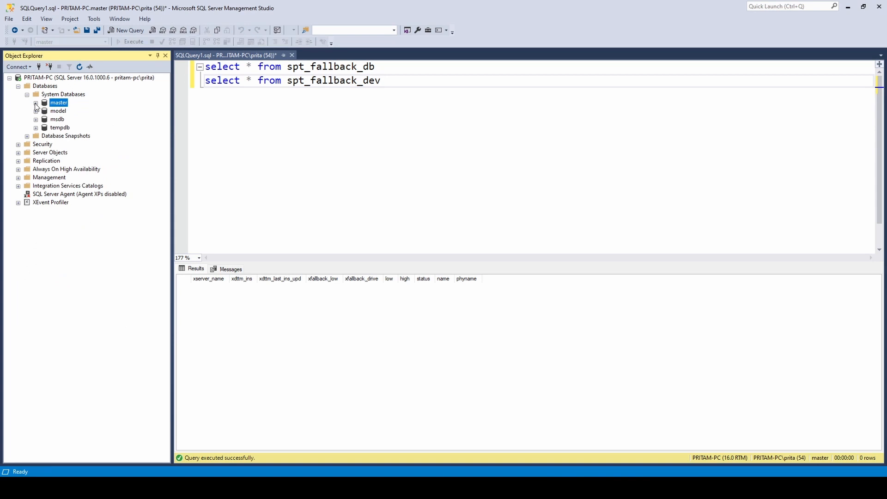
left_click(408, 82)
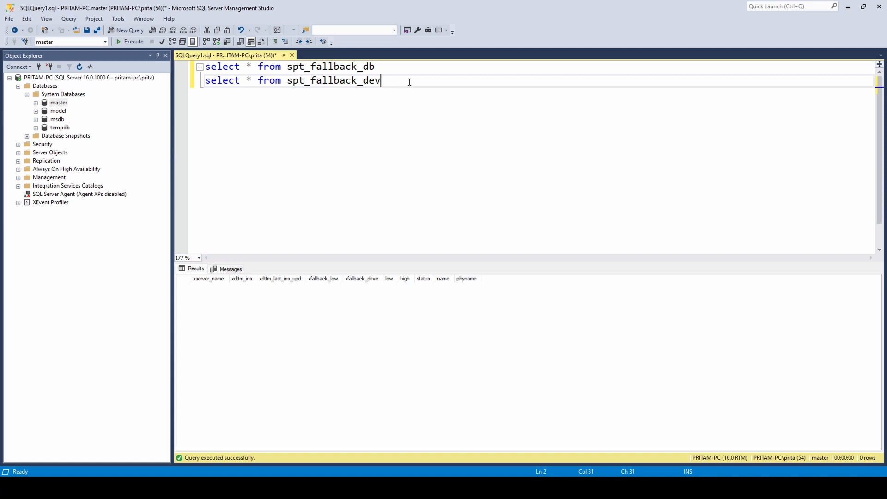
left_click_drag(409, 82, 203, 67)
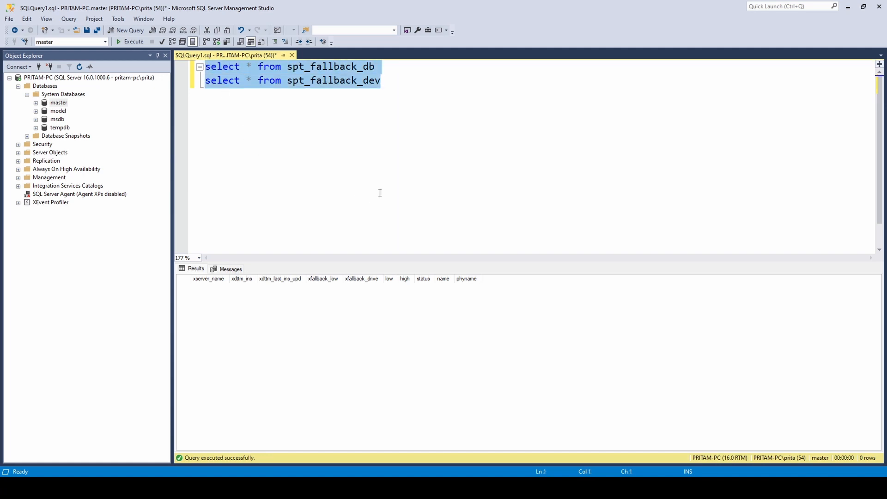